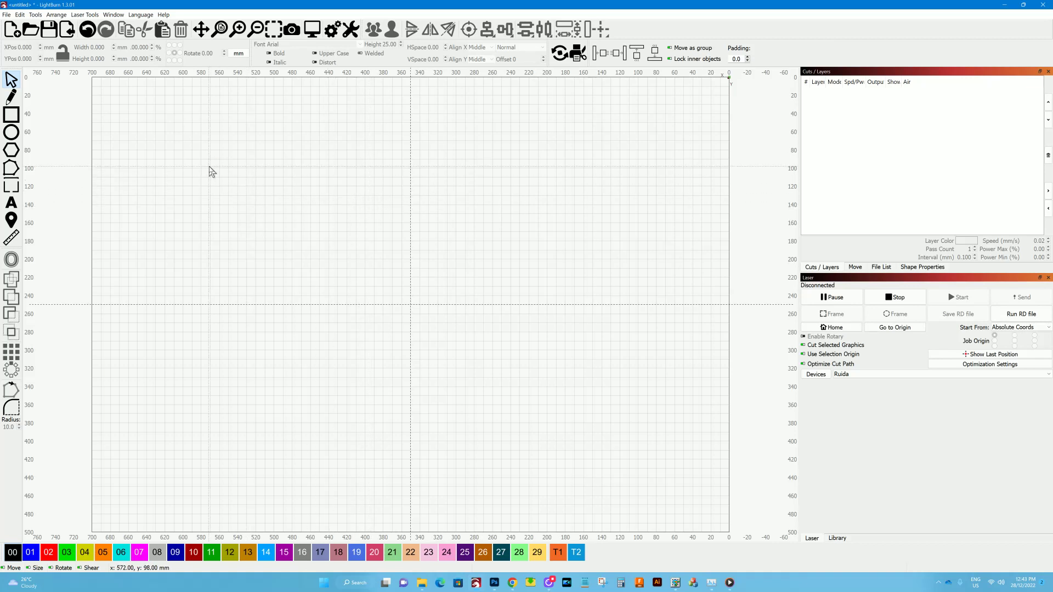
- Launch the Material Test Generator from the Laser Tools menu
click(83, 14)
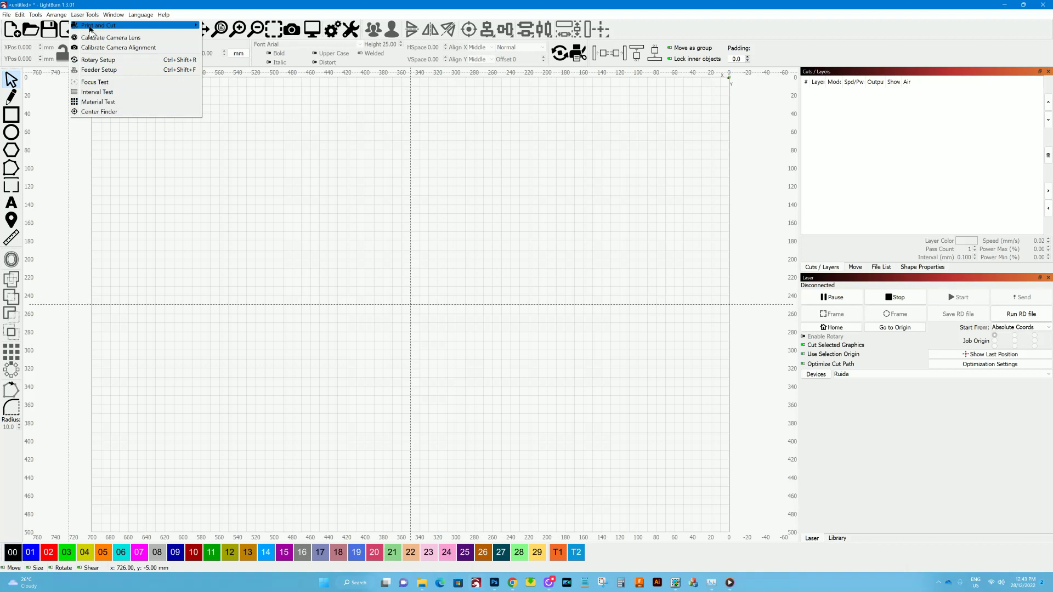
click(109, 102)
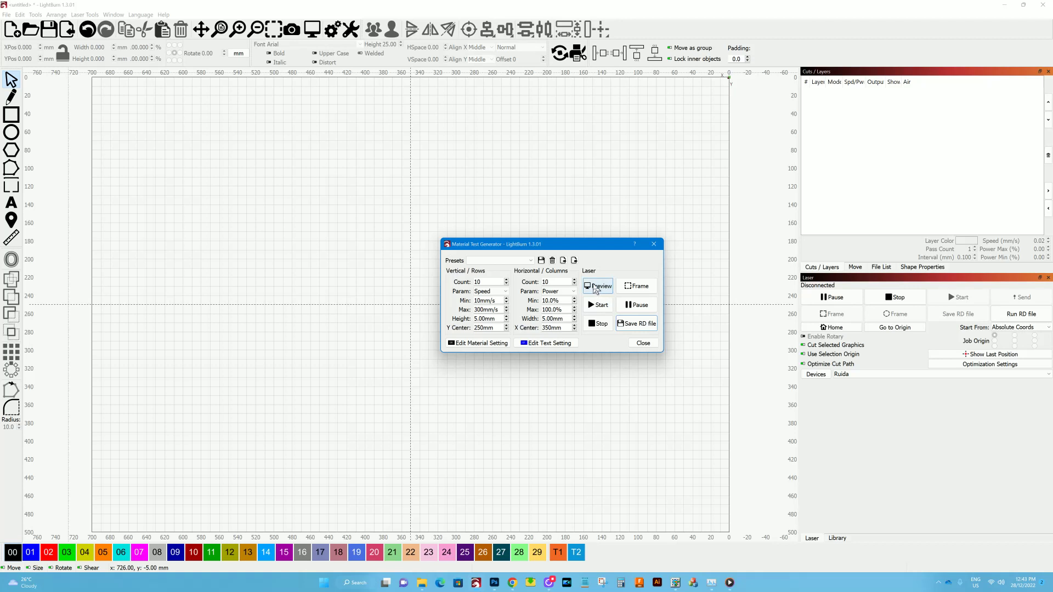
click(599, 288)
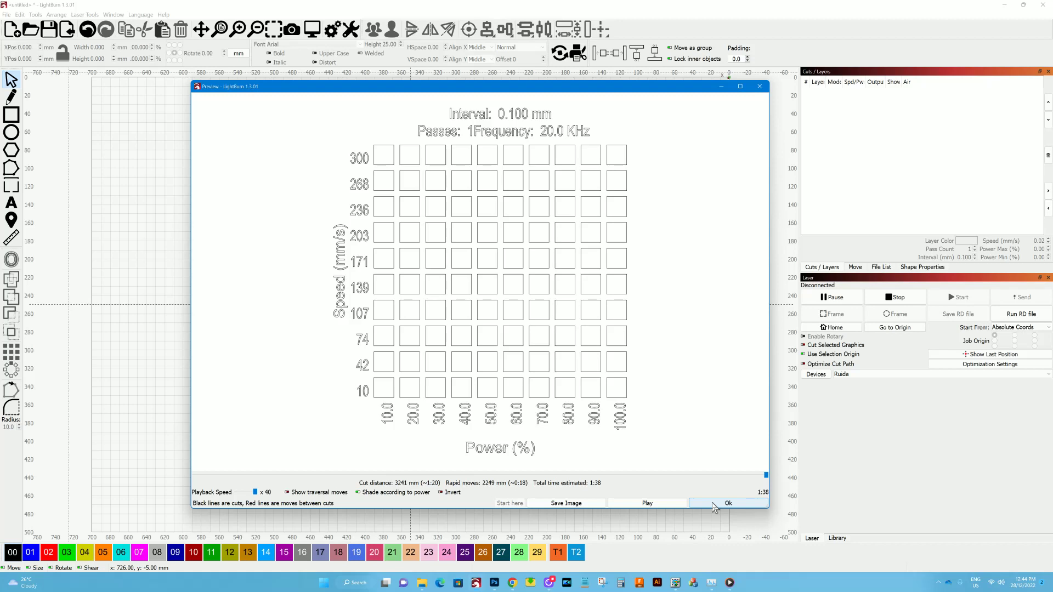
click(713, 503)
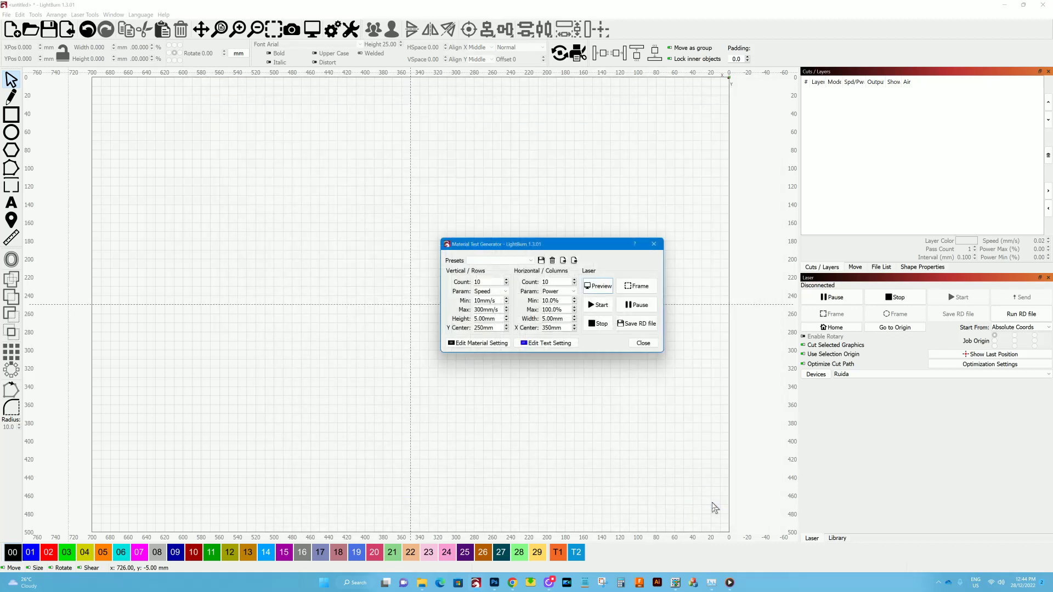
- Dismiss the preset import and raise both row and column counts to 11
click(574, 260)
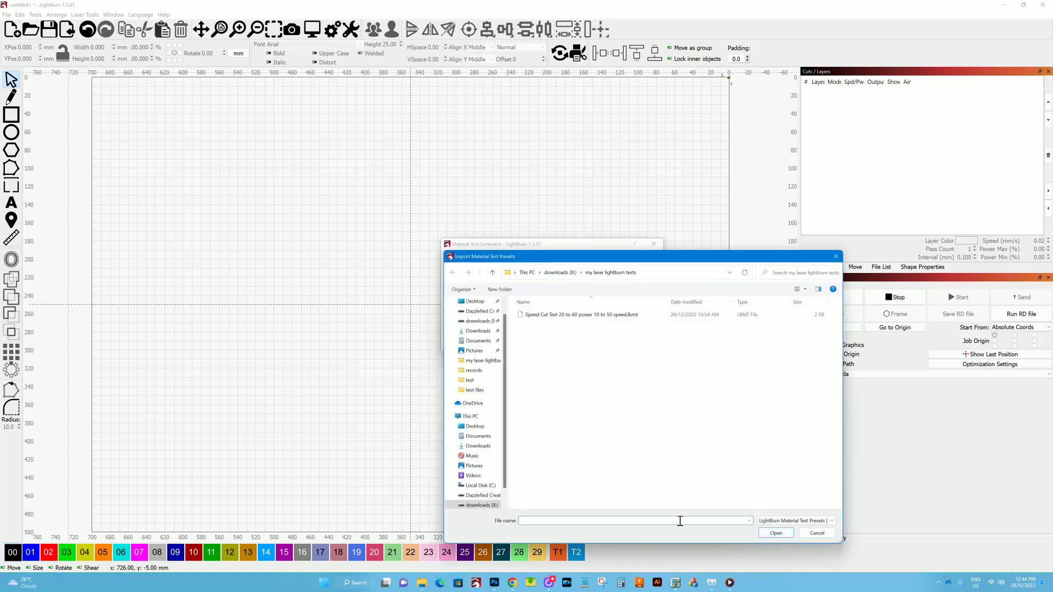
click(821, 534)
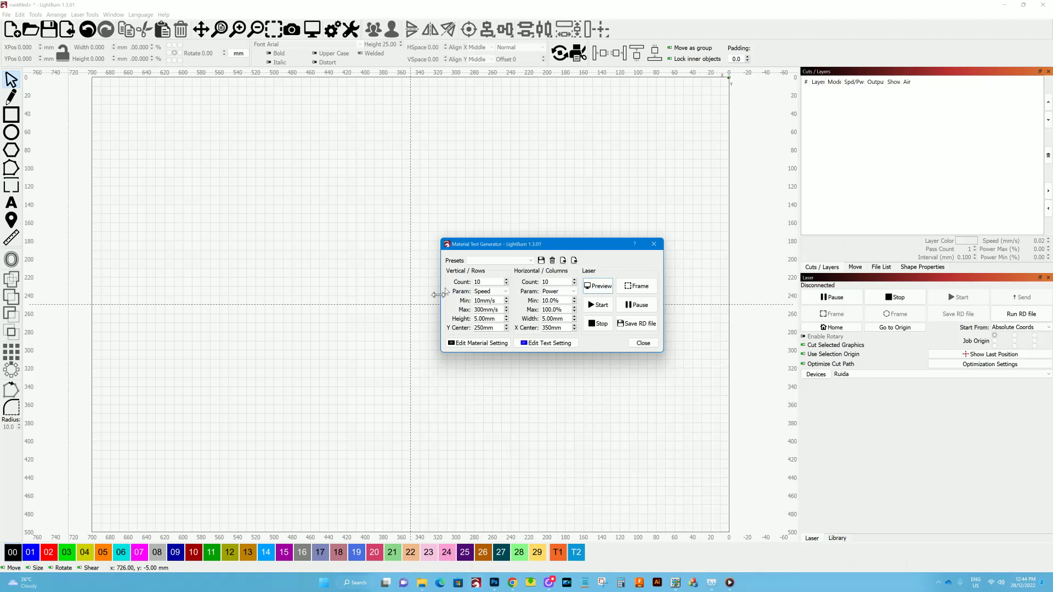
click(507, 280)
click(574, 279)
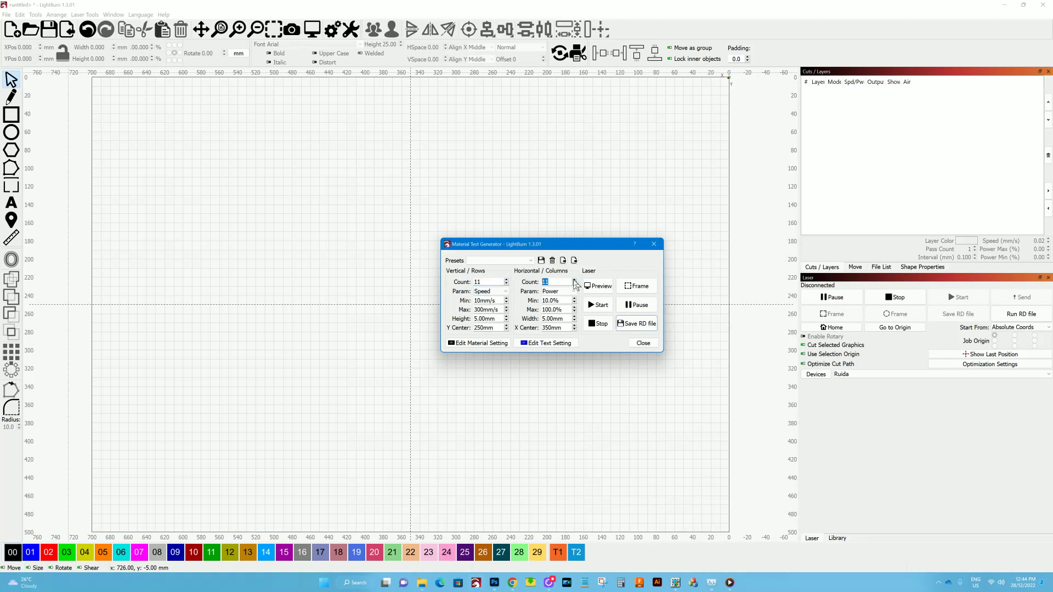
- Keep Speed as the row parameter, set max speed to 50 mm/s, and begin editing row height
click(506, 292)
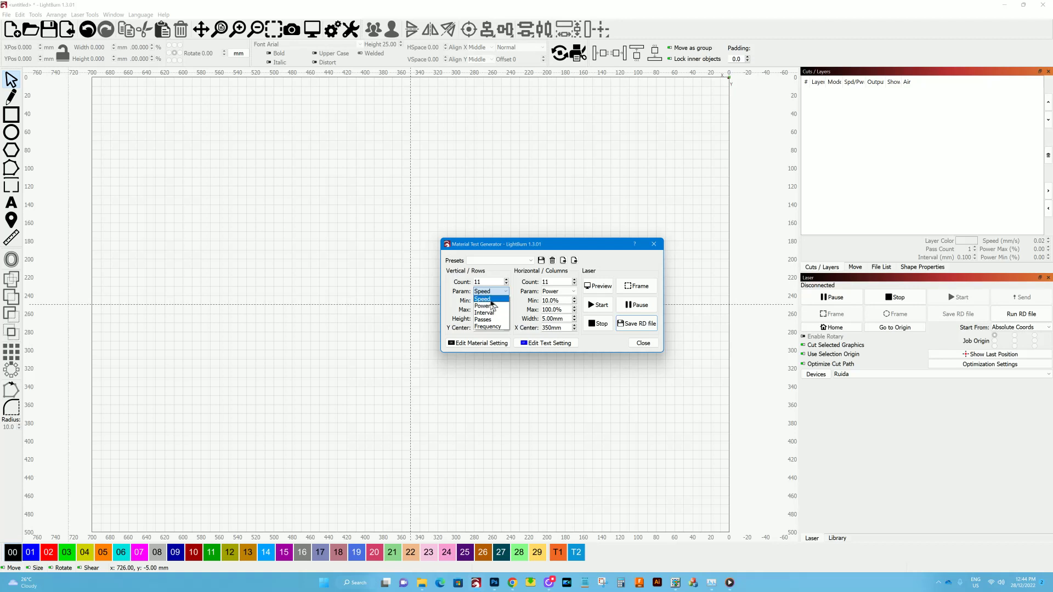
click(483, 299)
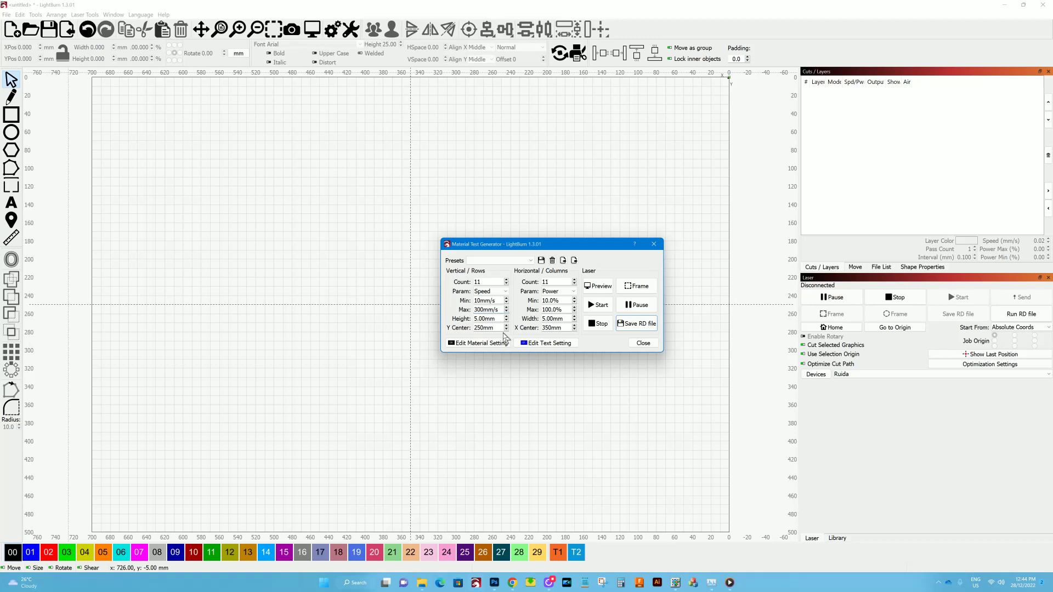
key(BackSpace)
key(BackSpace)
text(50)
scroll(502, 328, up, 5)
click(503, 318)
click(485, 318)
click(596, 289)
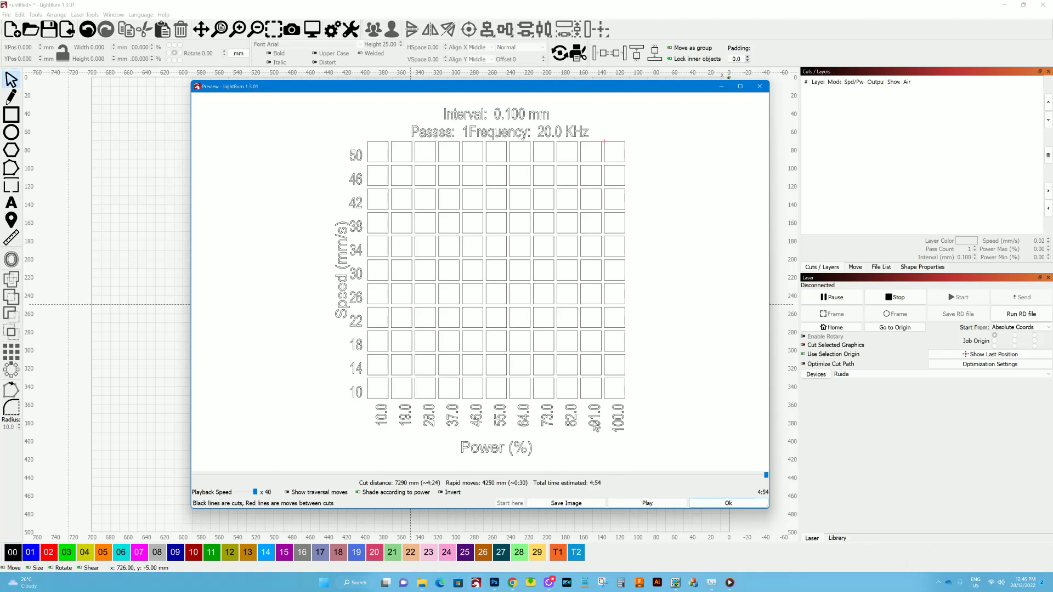
click(728, 504)
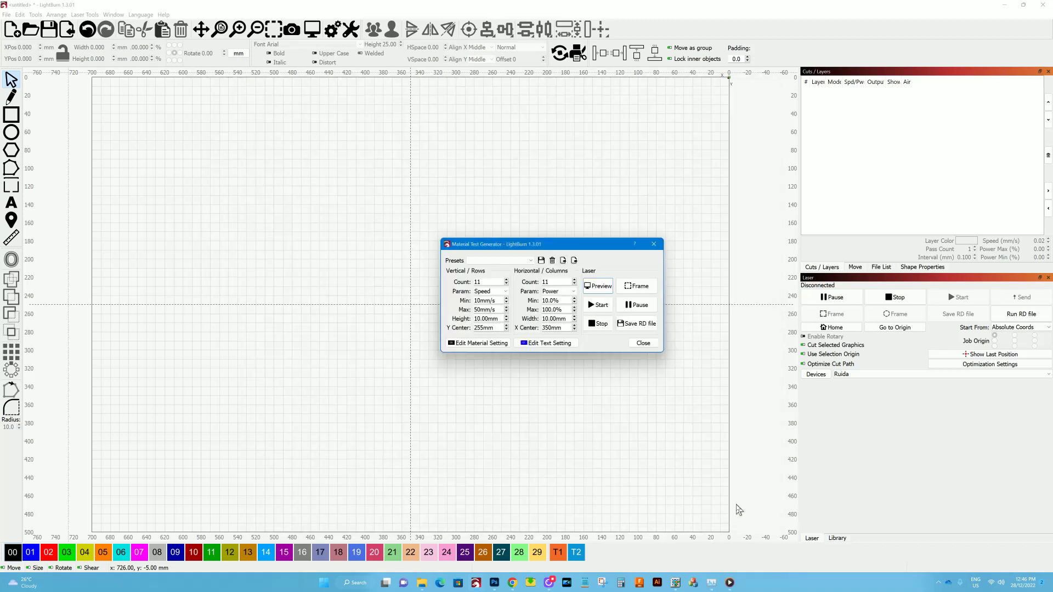
- Import the Speed Cut Test 20 to 60 power 10 to 50 speed.lbmt preset file
click(574, 261)
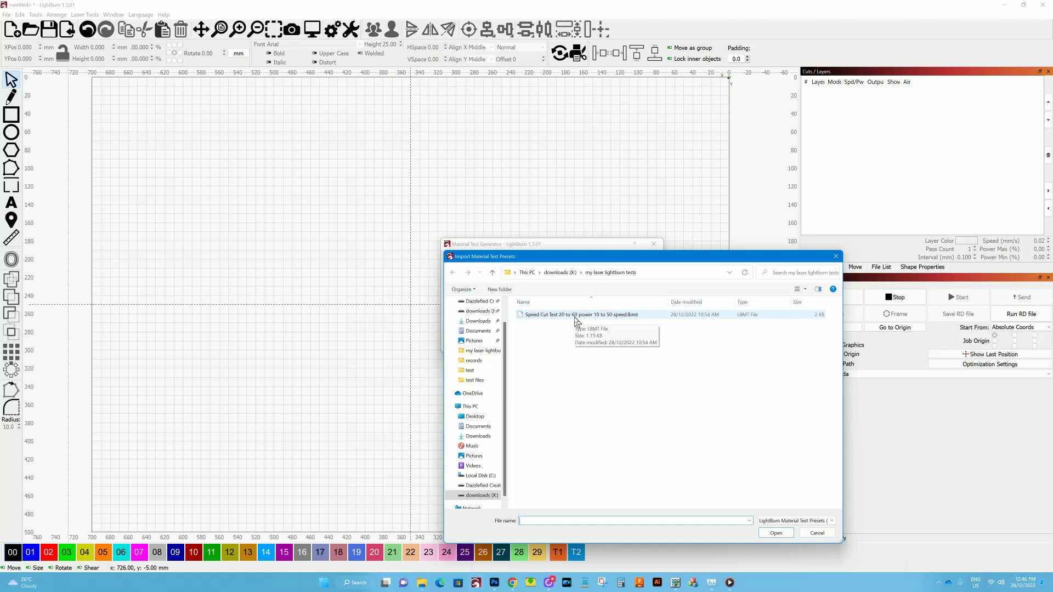
click(575, 317)
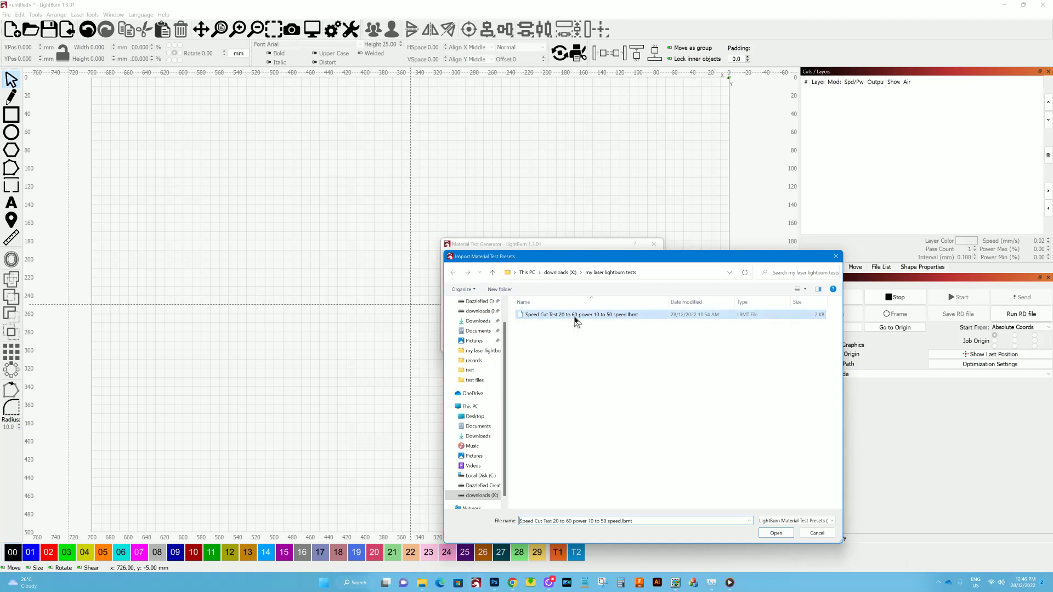
click(774, 534)
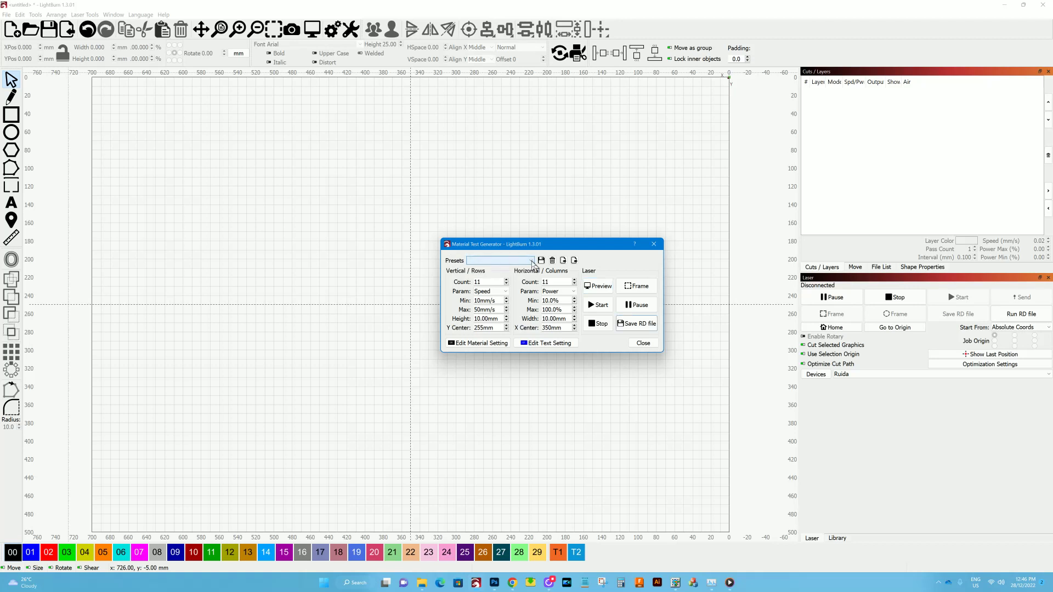
- Load the '20 40 power 10 50 speed' preset and preview its grid
click(530, 262)
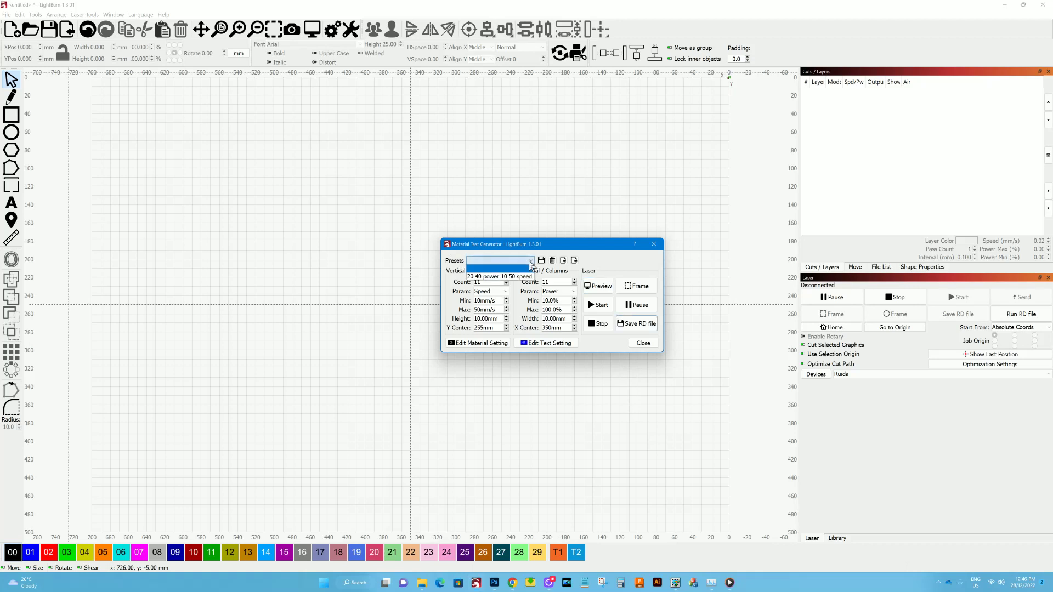
click(499, 277)
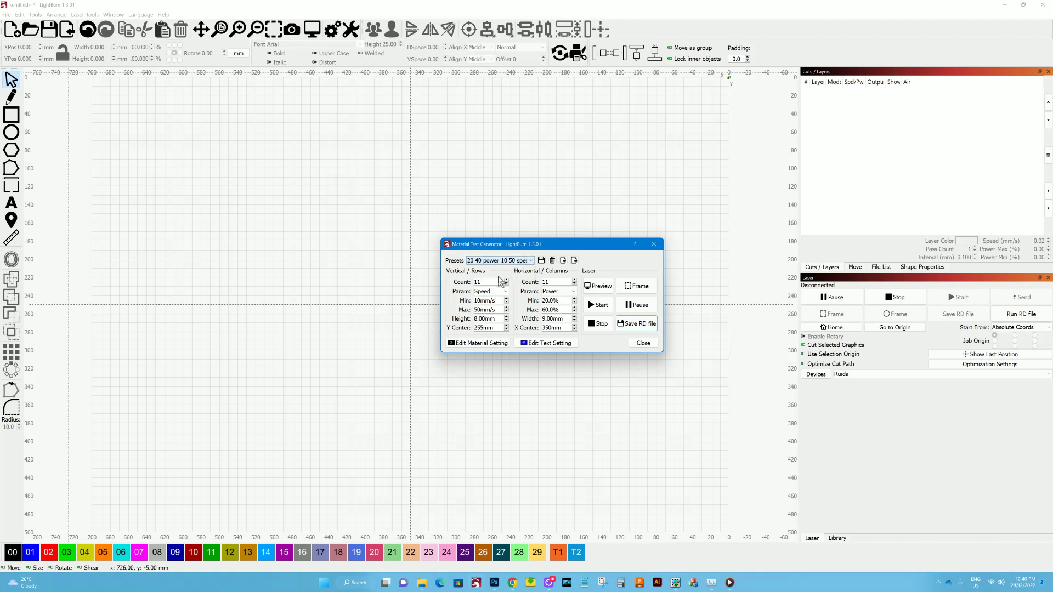
click(598, 290)
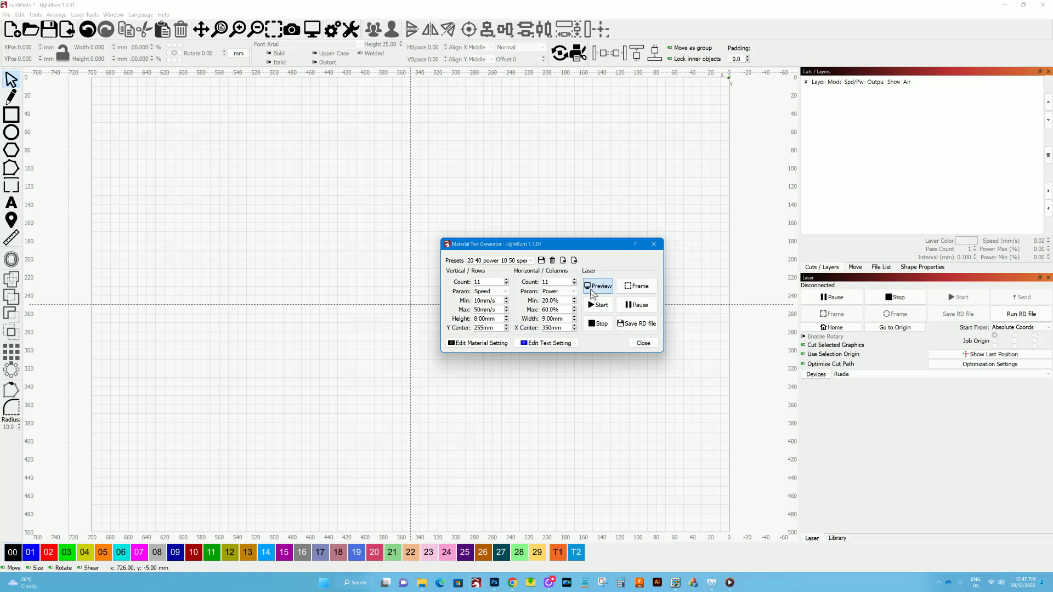
click(592, 295)
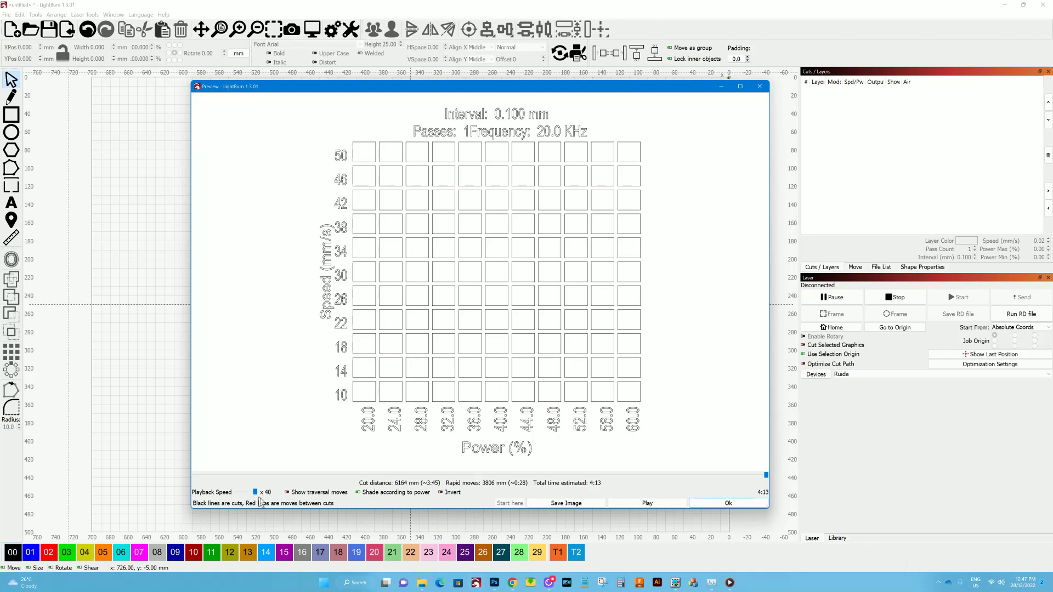
click(655, 502)
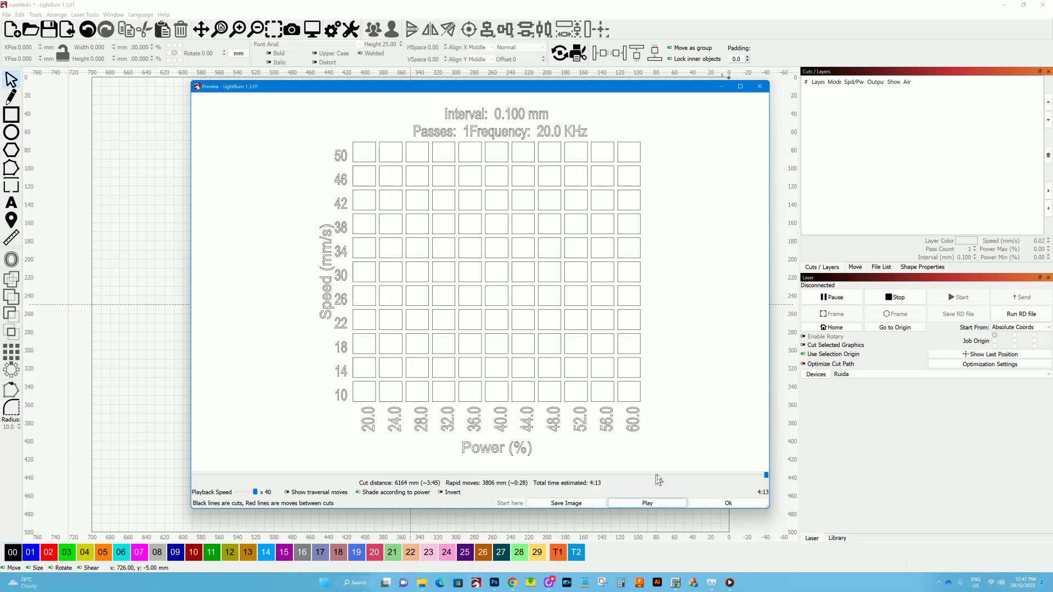
click(727, 503)
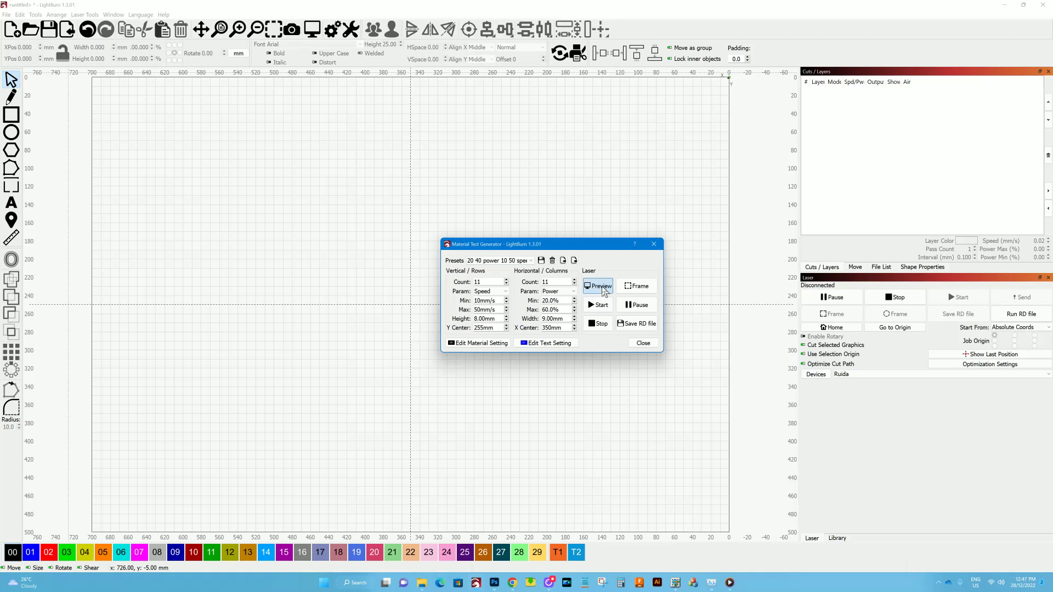
click(601, 286)
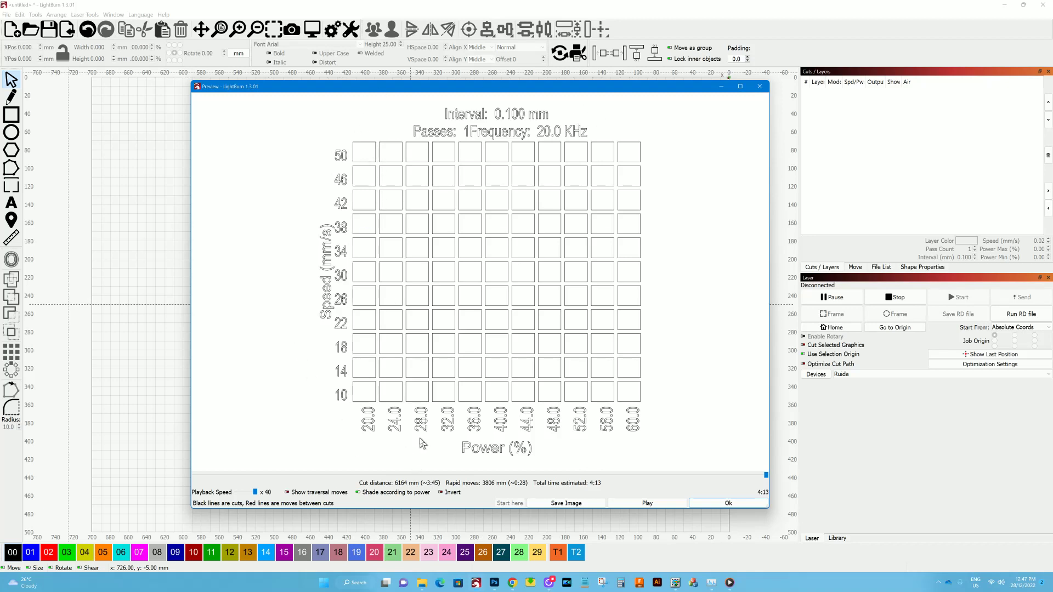
click(720, 506)
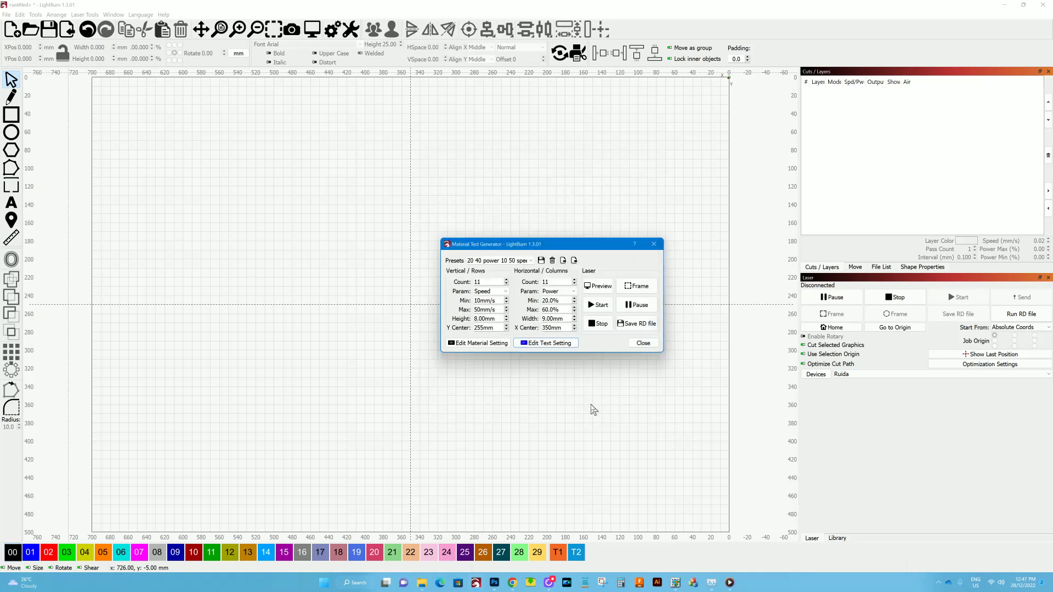
click(560, 346)
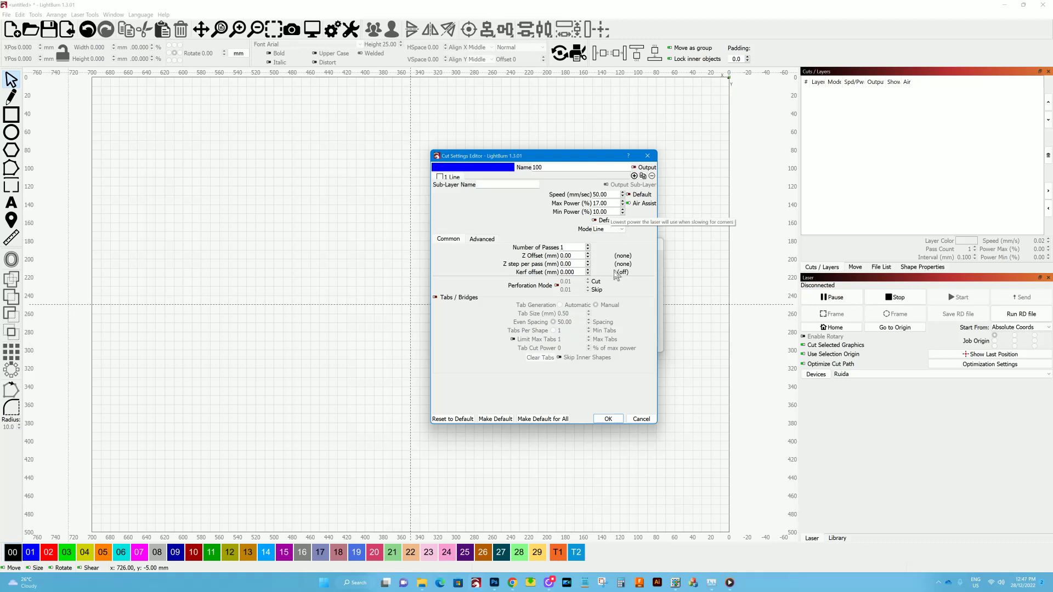
click(608, 419)
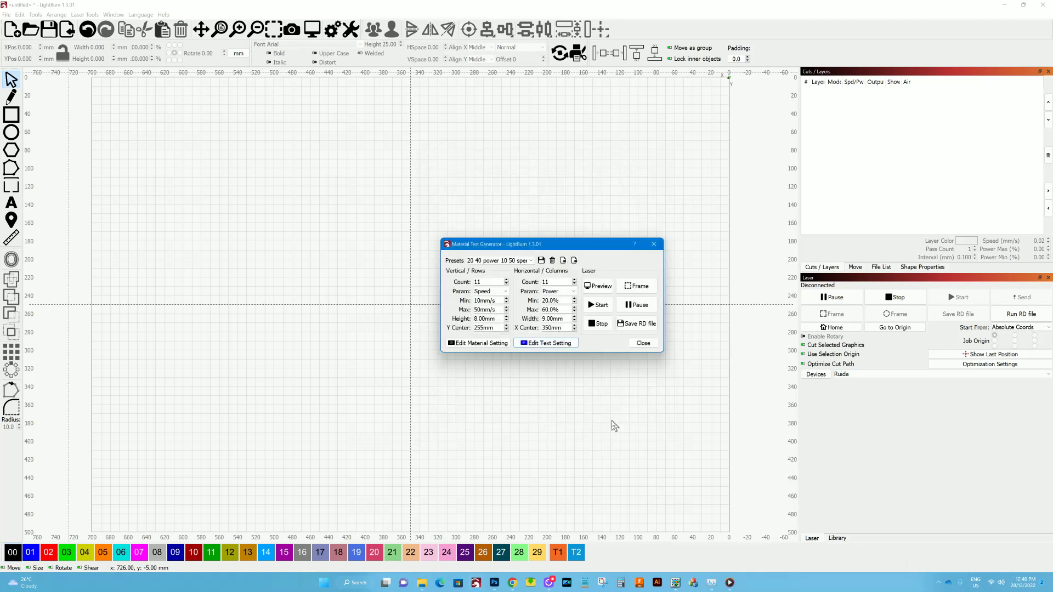
- Close the Material Test Generator dialog to return to the empty canvas
click(645, 344)
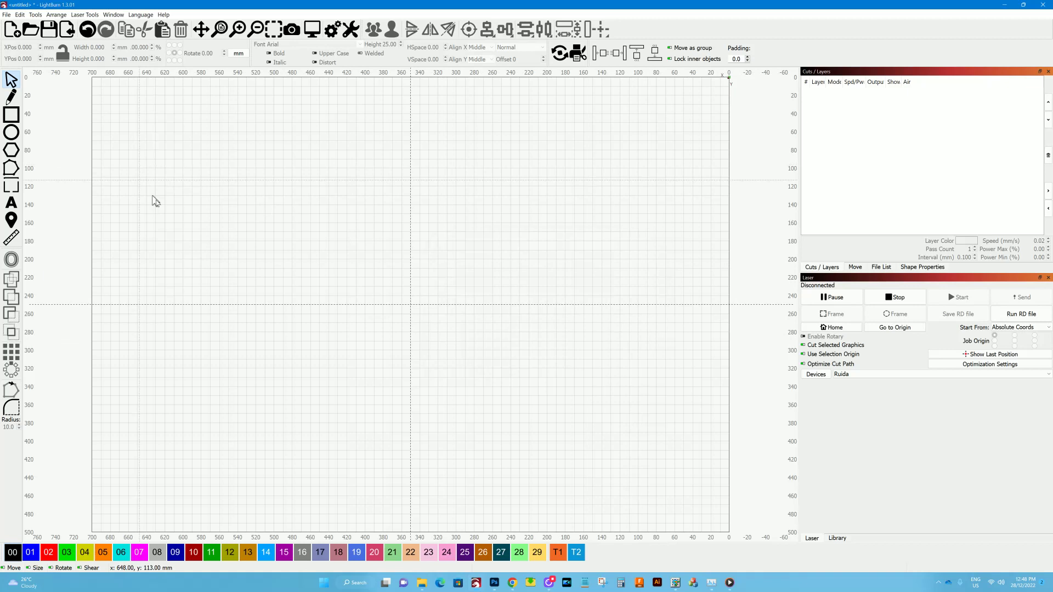